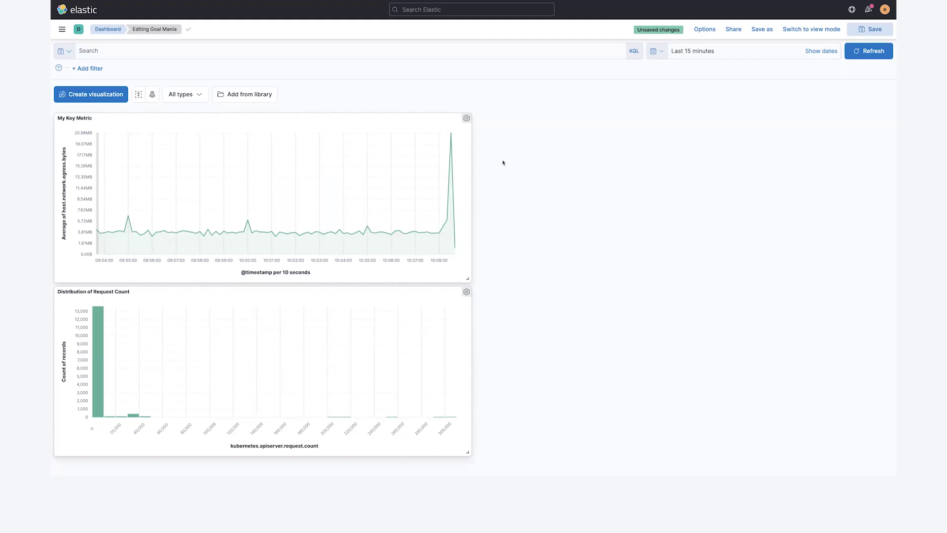
Open the My Key Metric panel in the Lens editor and list the available layer types.
click(466, 120)
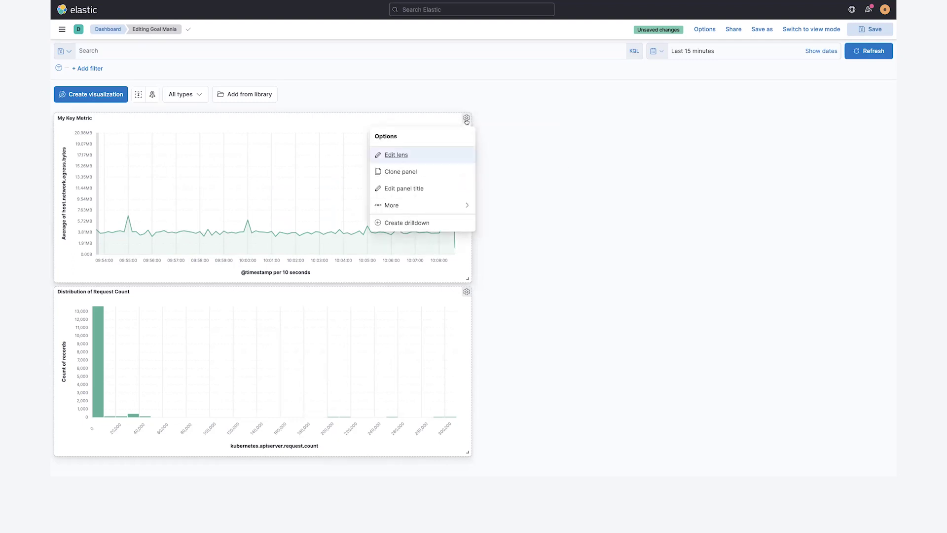
click(400, 156)
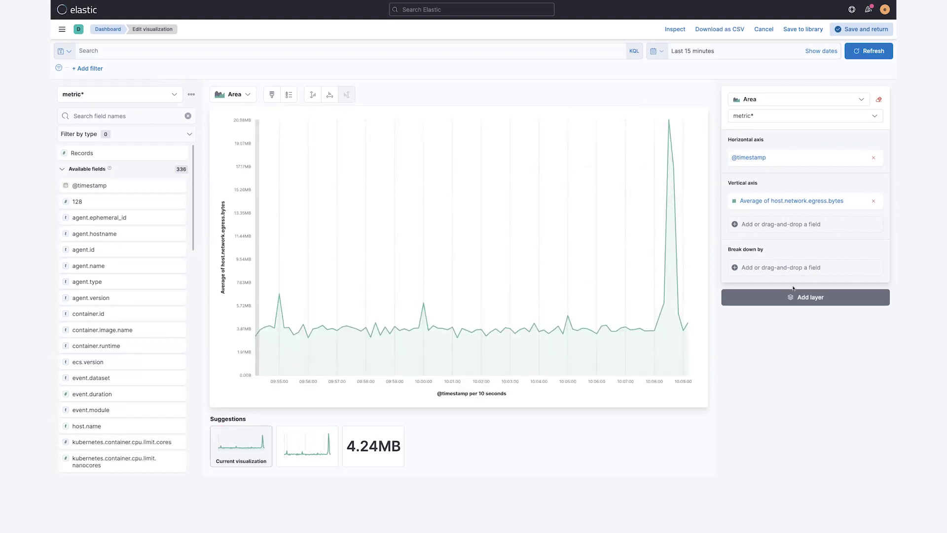
click(795, 297)
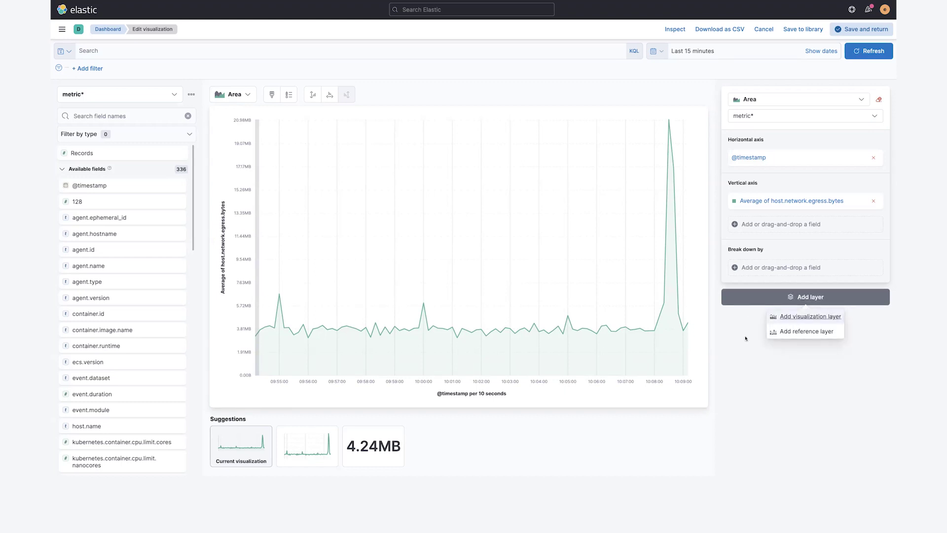
Add a reference line layer to the area chart at a static value of 5120000.
click(816, 333)
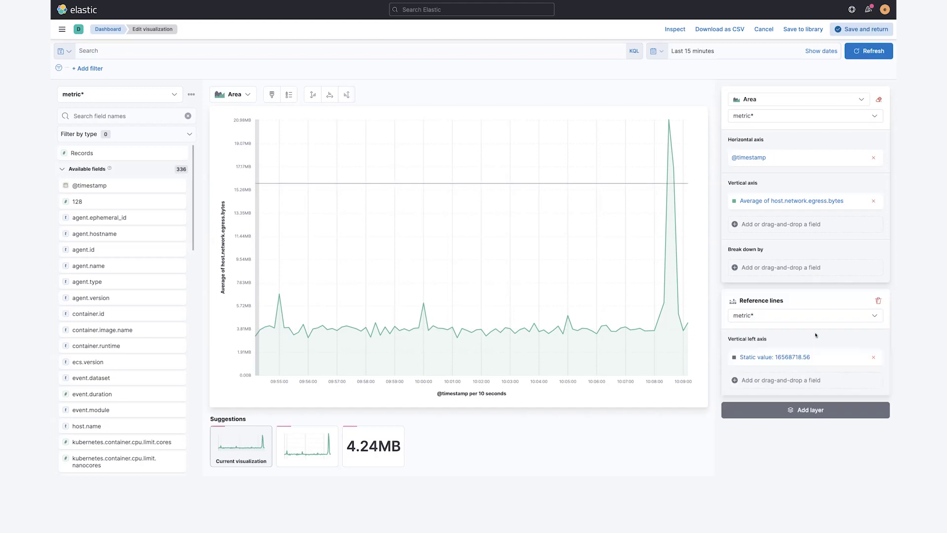
click(780, 360)
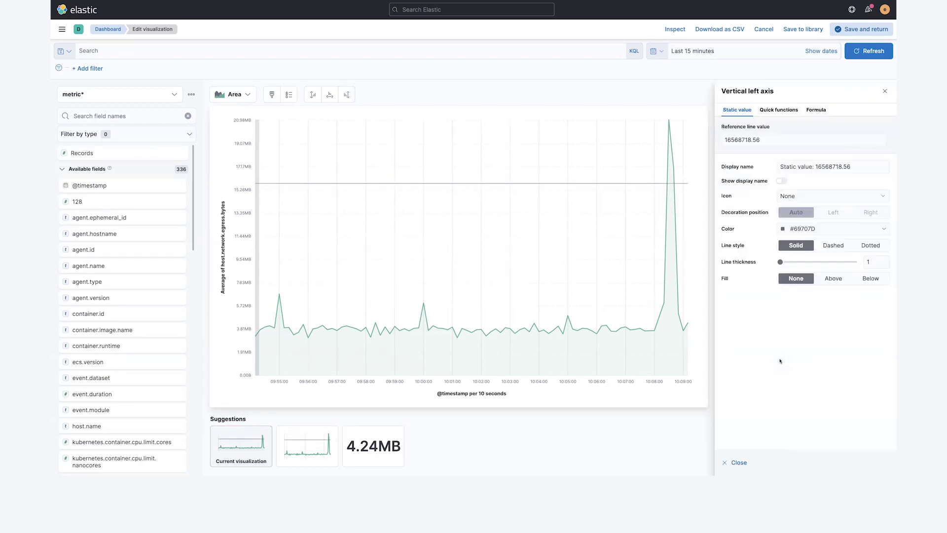
click(831, 166)
double_click(831, 166)
key(BackSpace)
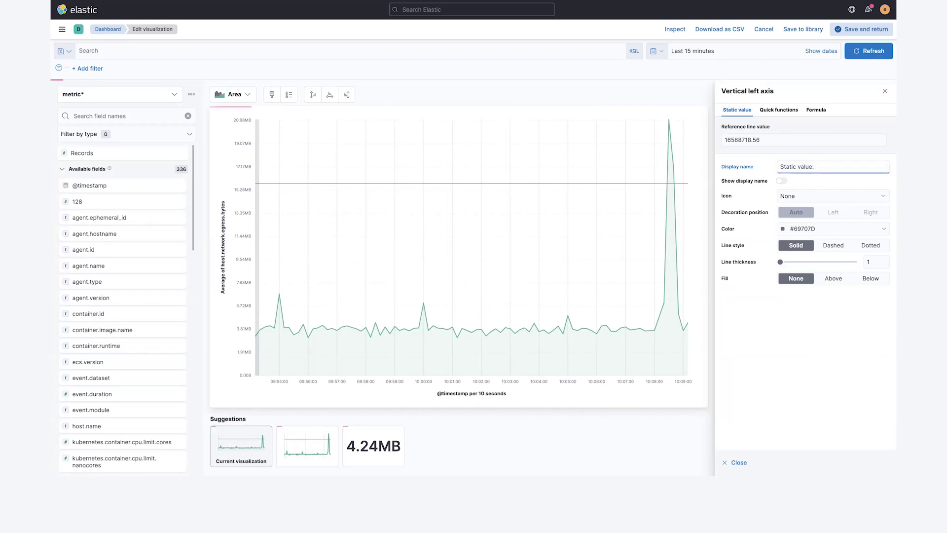
click(730, 140)
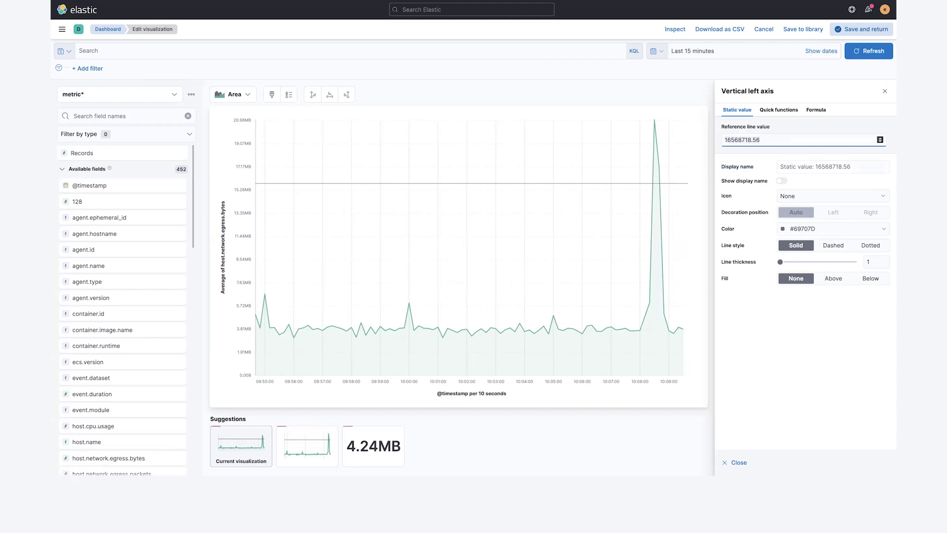
key(ctrl+a)
text(512)
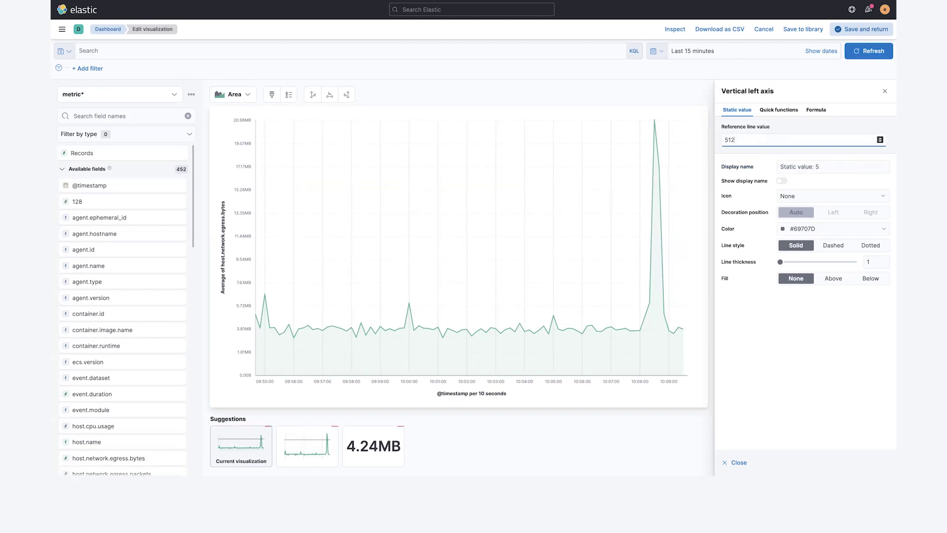
text(0000)
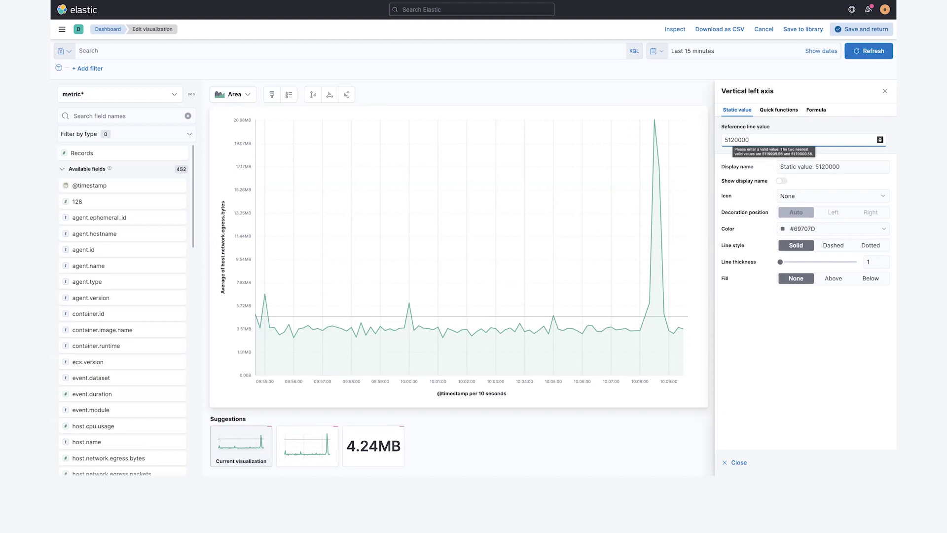
click(827, 166)
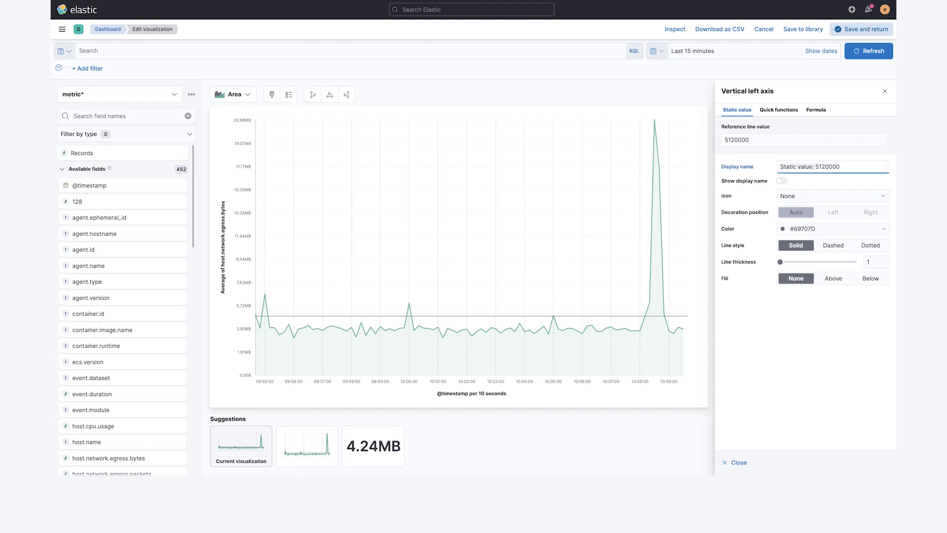
Rename the reference line to '5 MB' and show its display name on the chart.
key(shift+Home)
key(BackSpace)
click(782, 181)
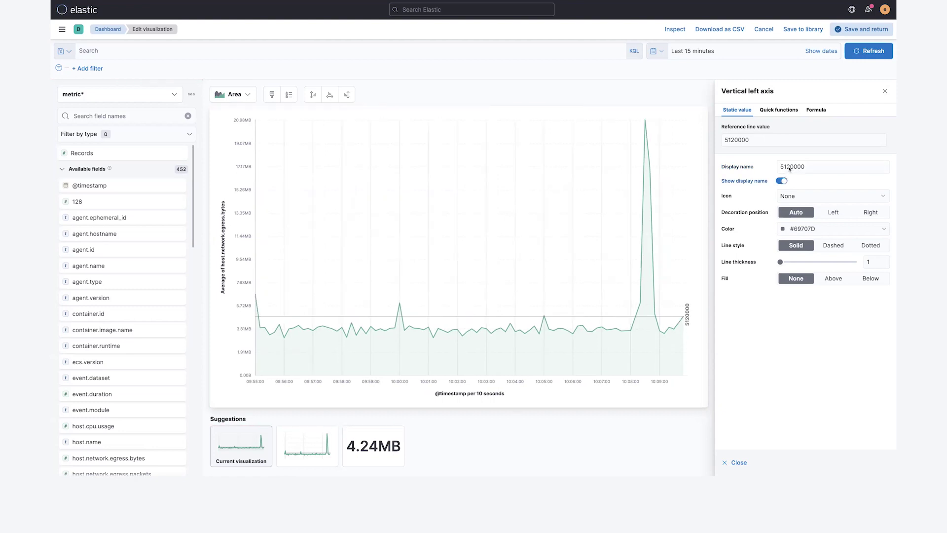
click(789, 168)
text(5)
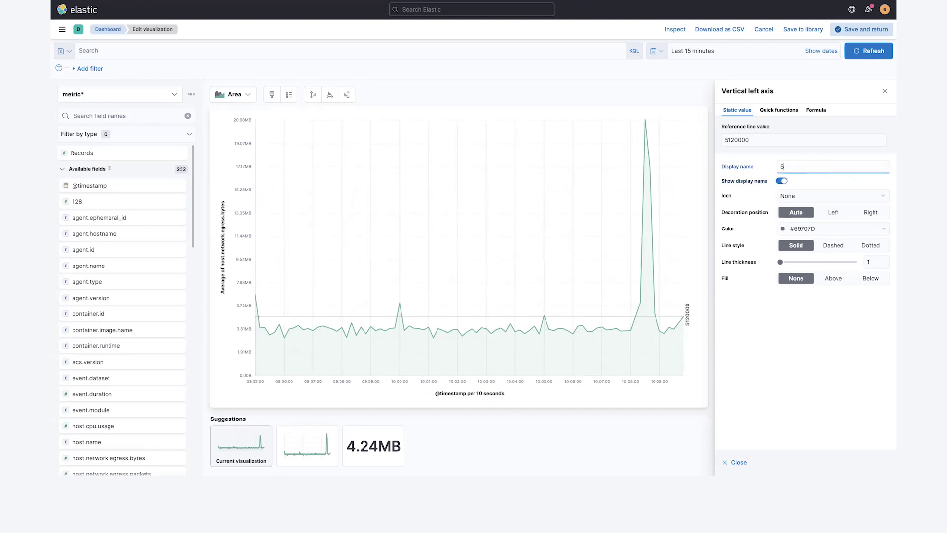
text( MB)
click(737, 464)
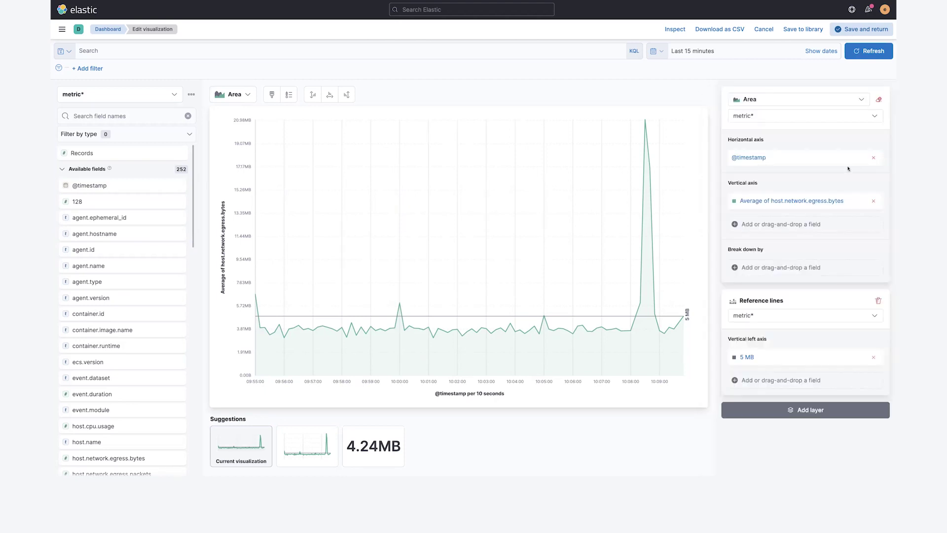
Save the chart back to Goal Mania and clone the My Key Metric panel.
click(868, 32)
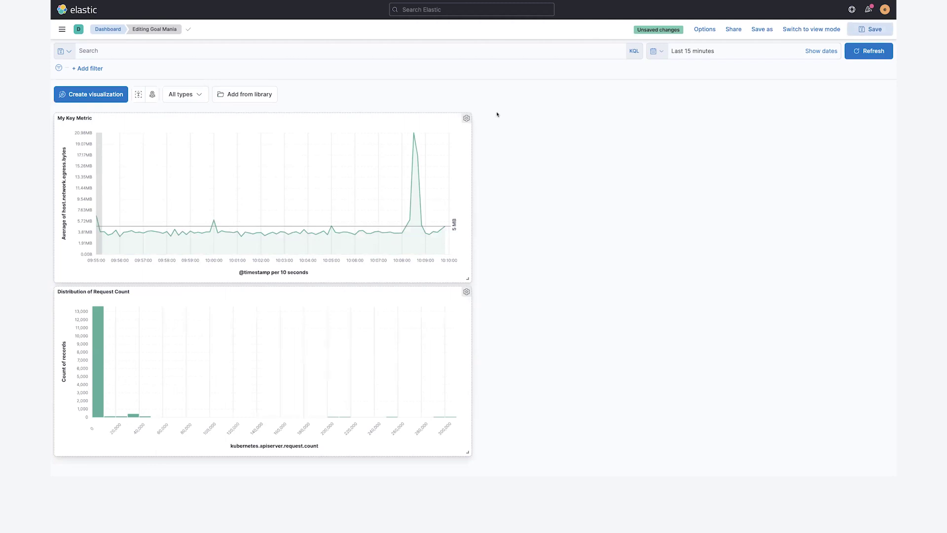
click(466, 118)
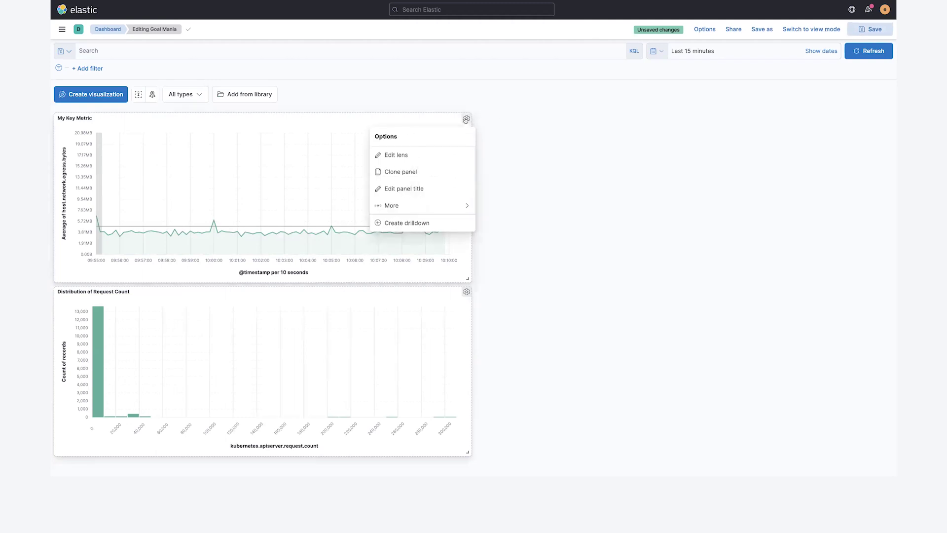
click(395, 172)
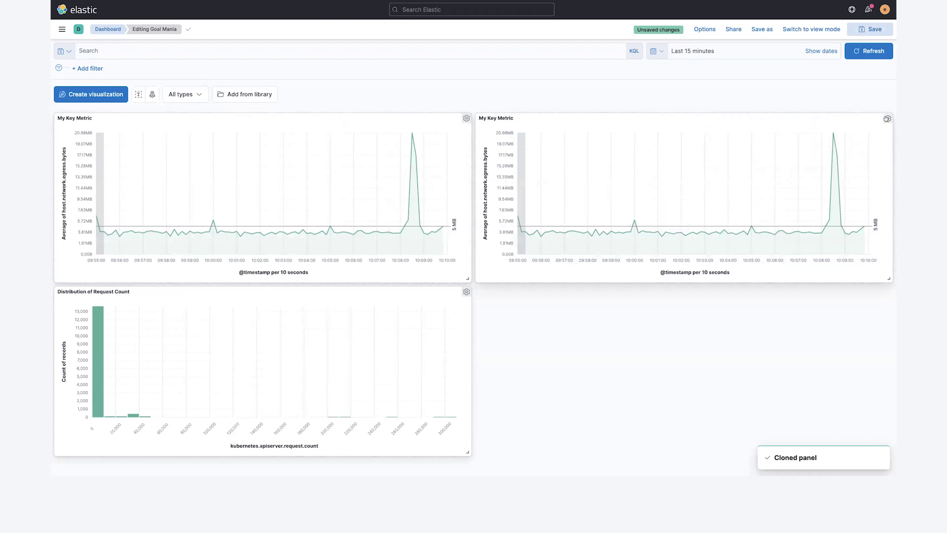
click(888, 118)
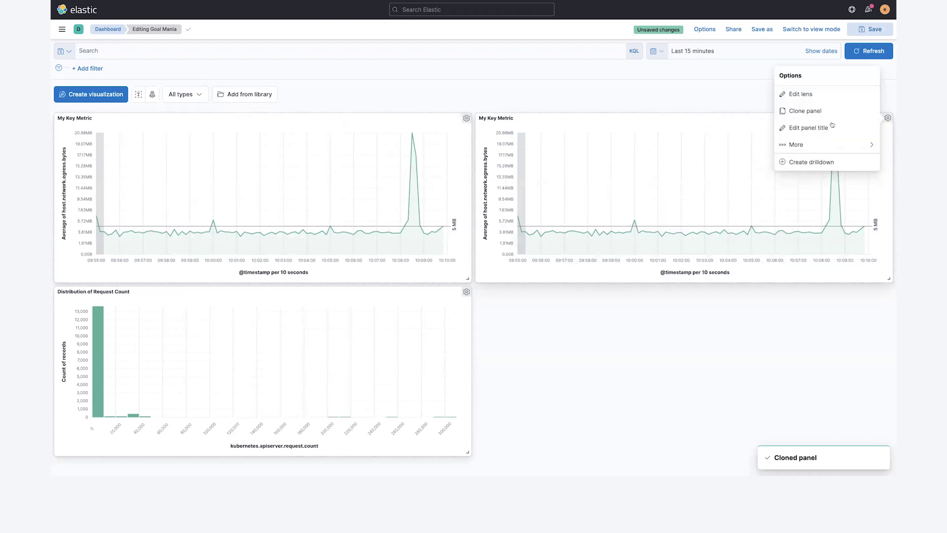
In the cloned chart, base the 5 MB line on the 95th percentile of host.network.egress.bytes.
click(799, 93)
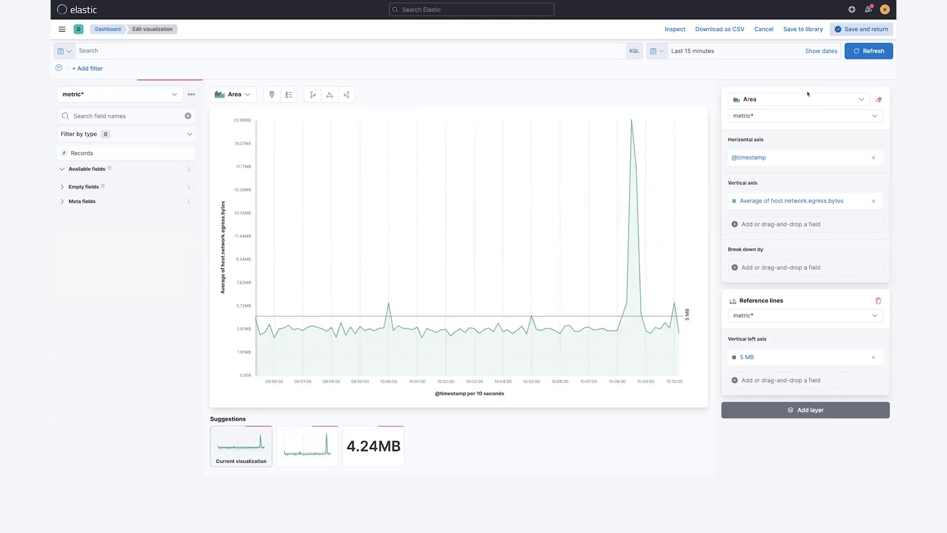
click(747, 359)
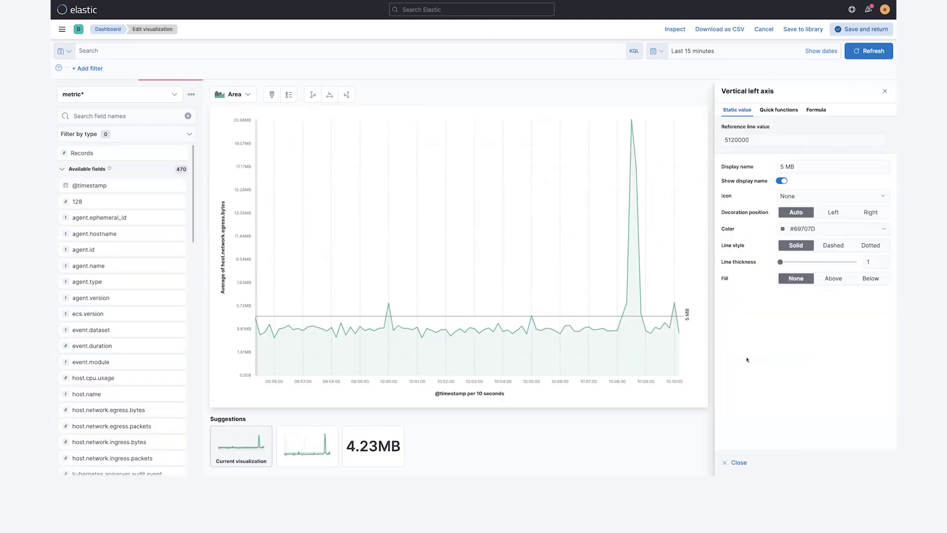
click(778, 111)
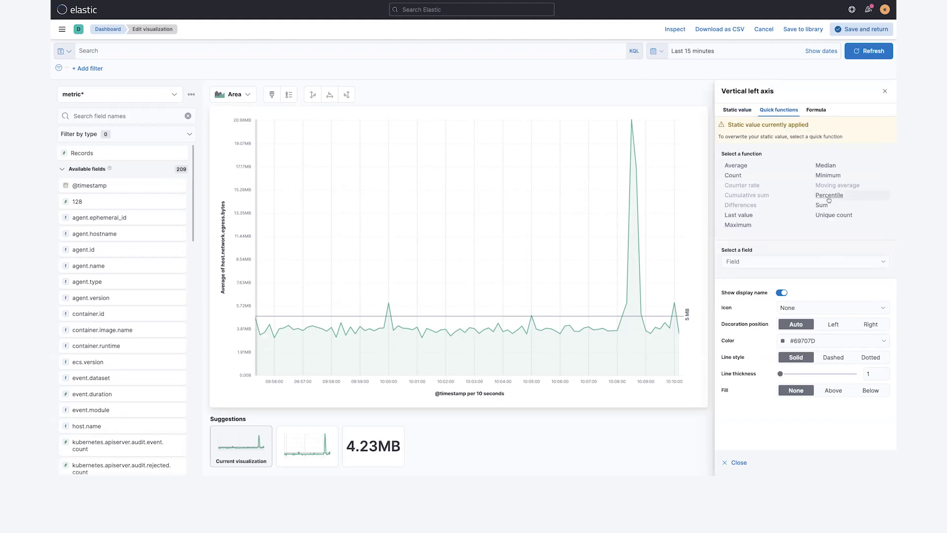
click(836, 263)
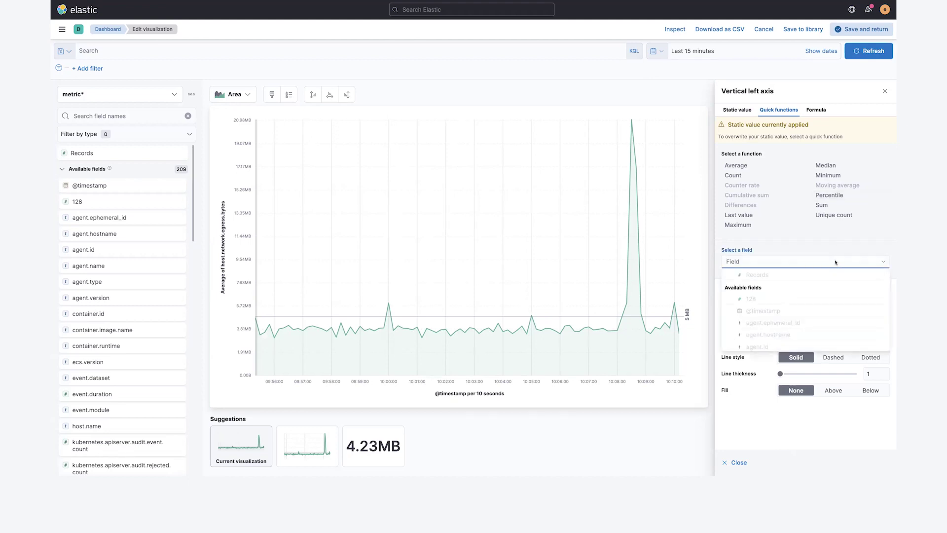
text(host.net)
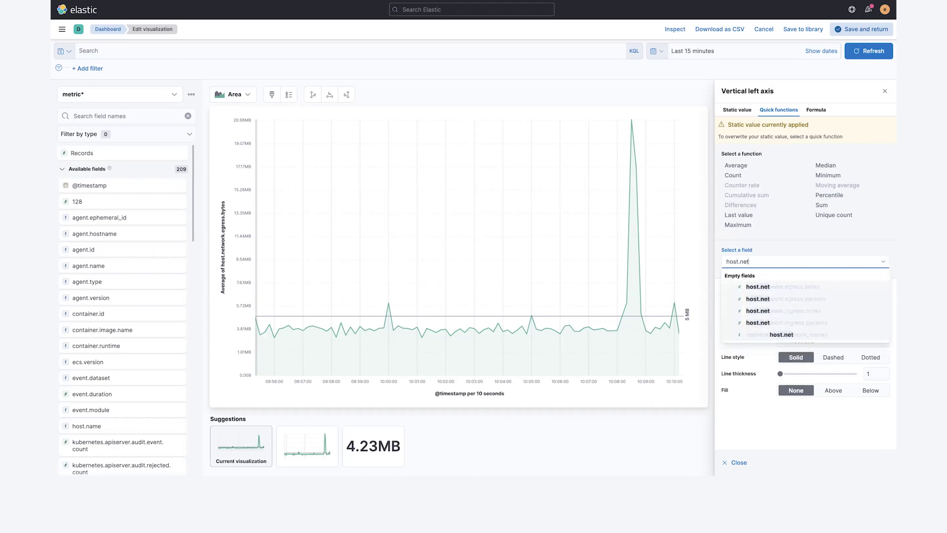
click(799, 289)
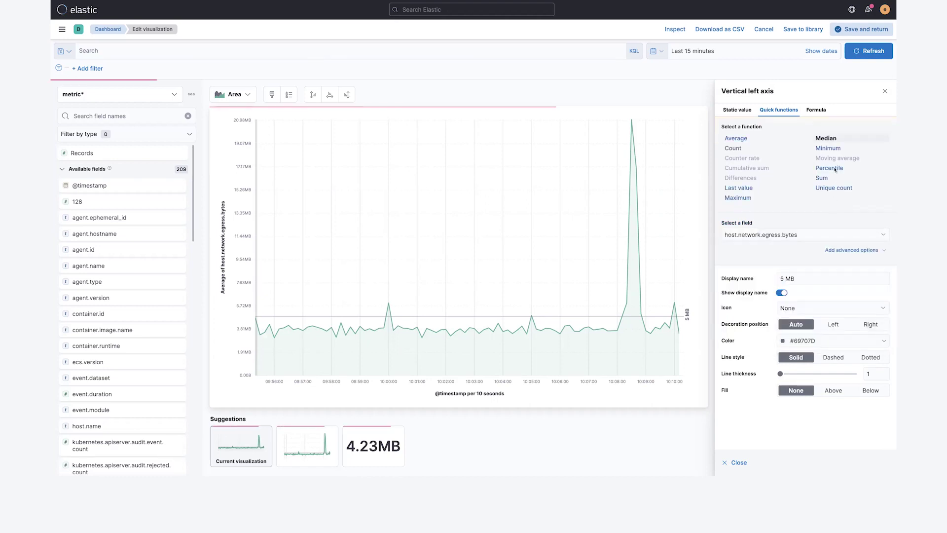
click(833, 168)
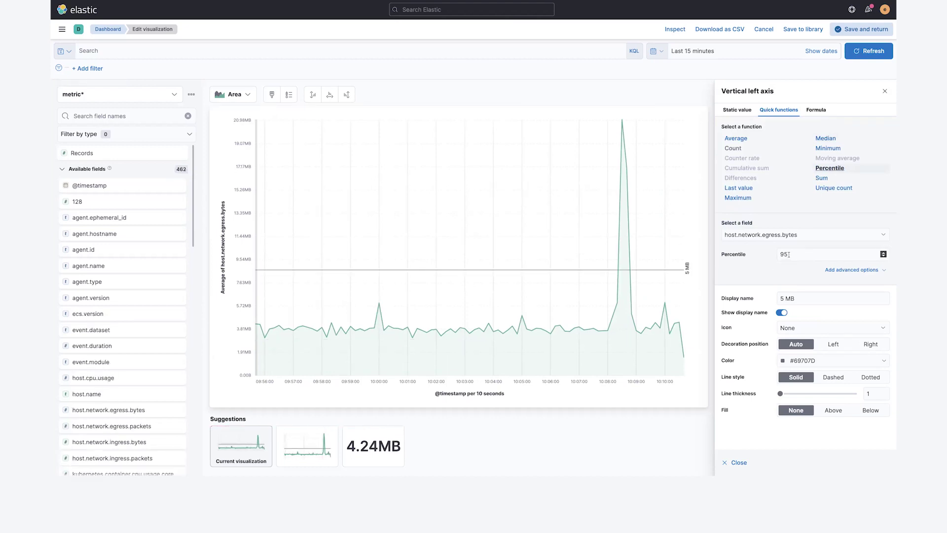
Rename the line '95th', colour it pink #D36086, fill above it, and duplicate it.
click(798, 298)
key(ctrl+a)
text(95th)
click(808, 357)
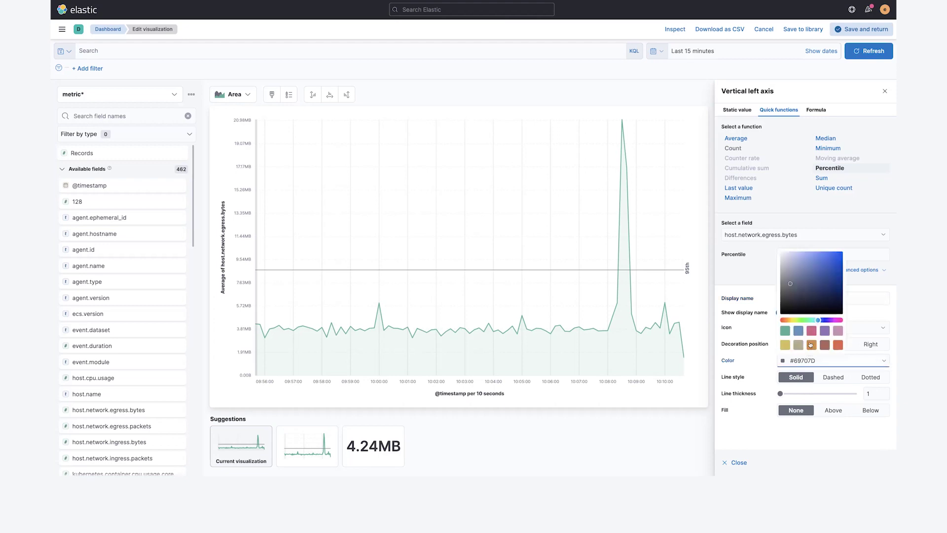
click(811, 332)
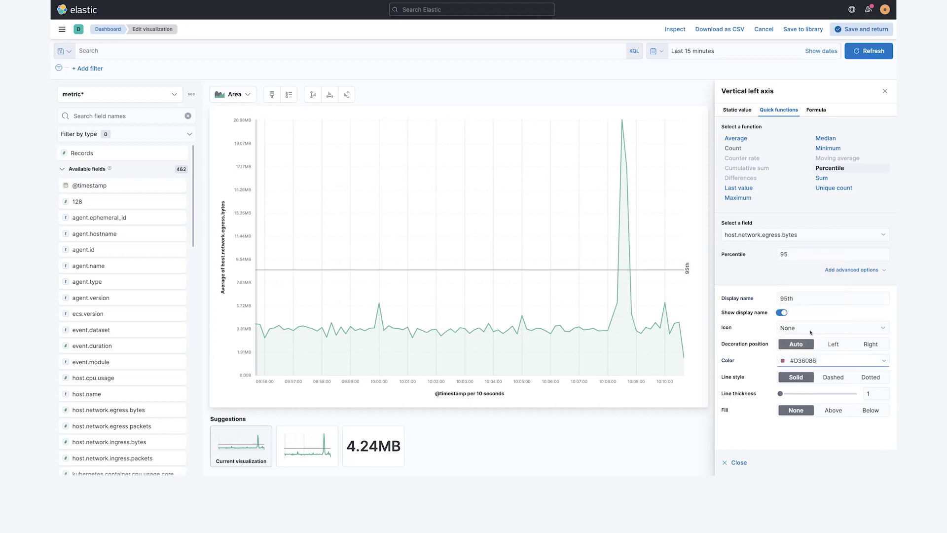
click(825, 410)
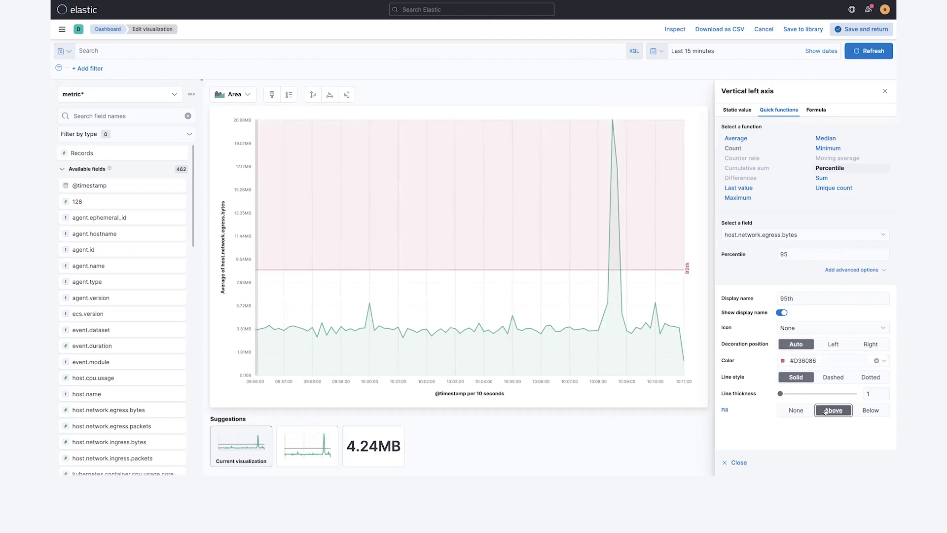
click(735, 463)
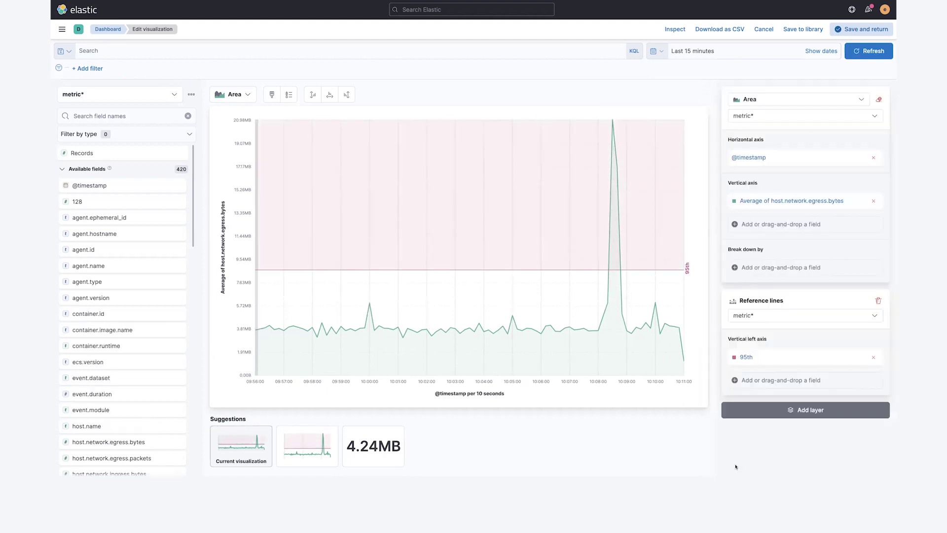
drag(771, 358, 780, 384)
Make the duplicate a yellow #D6BF57 line at the 85th percentile named '85th'.
click(767, 378)
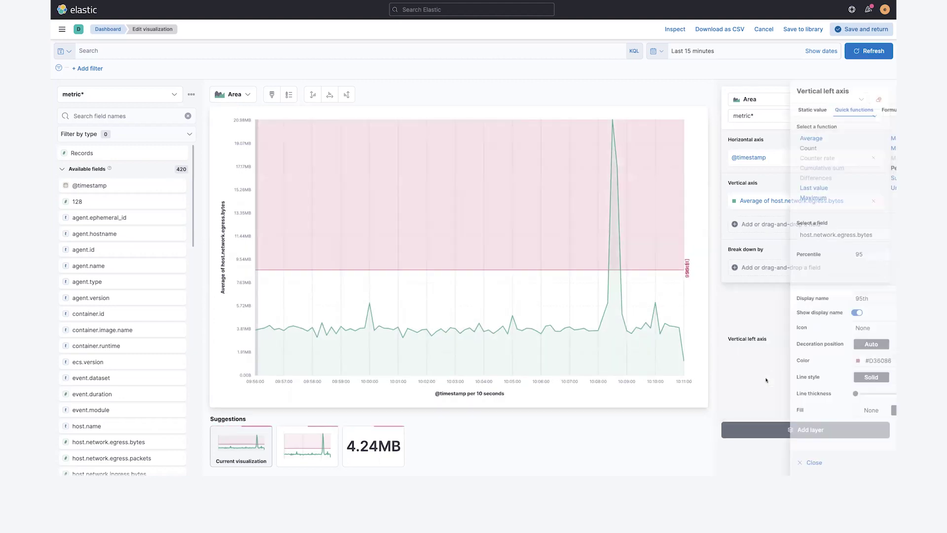
click(799, 360)
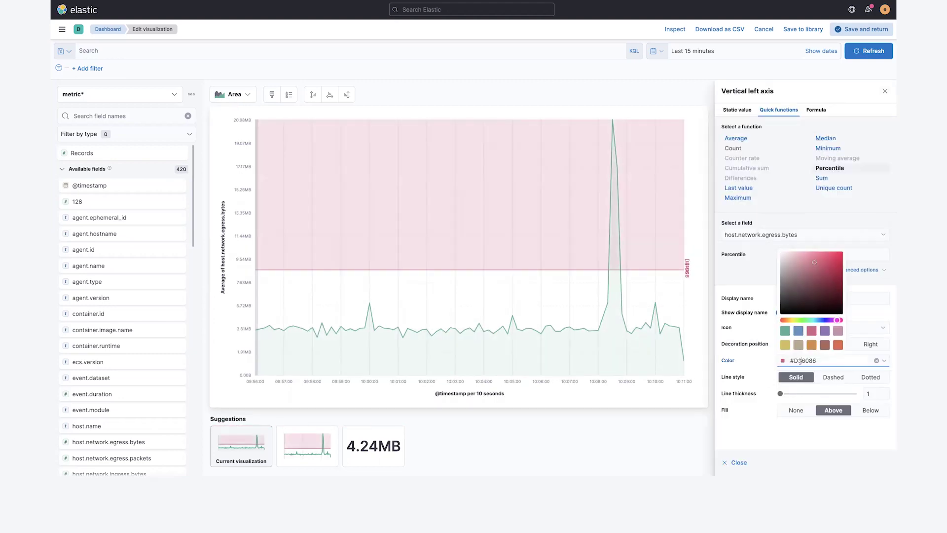
click(785, 345)
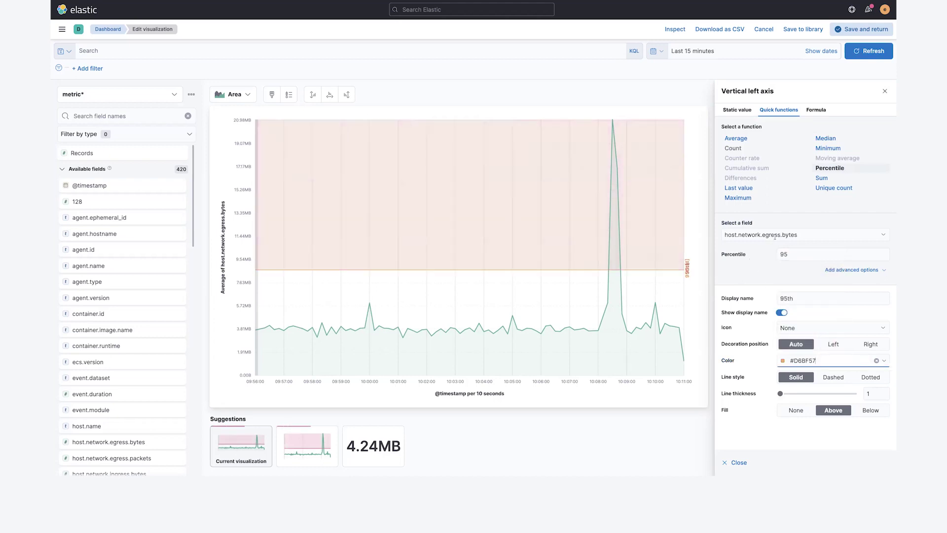
click(734, 253)
key(BackSpace)
key(BackSpace)
text(85)
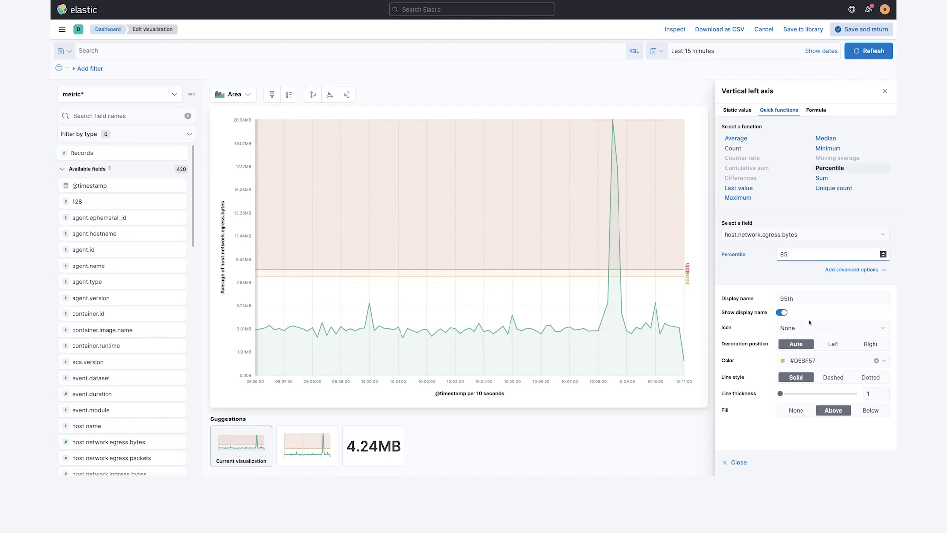
click(799, 298)
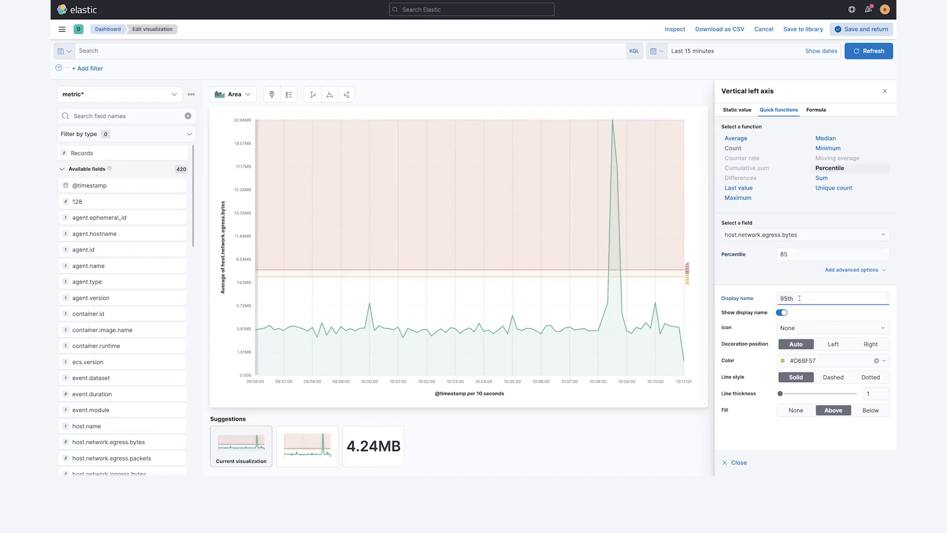
text(85th)
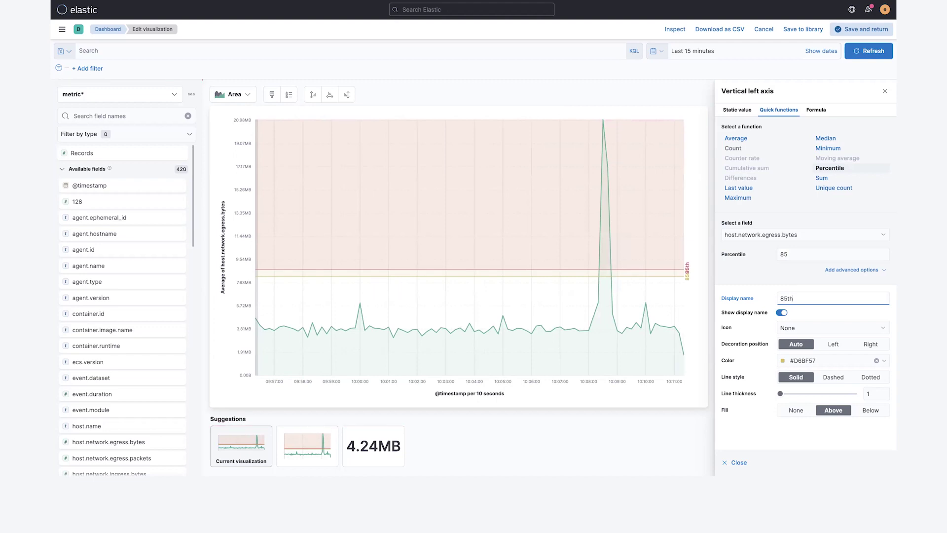
click(737, 462)
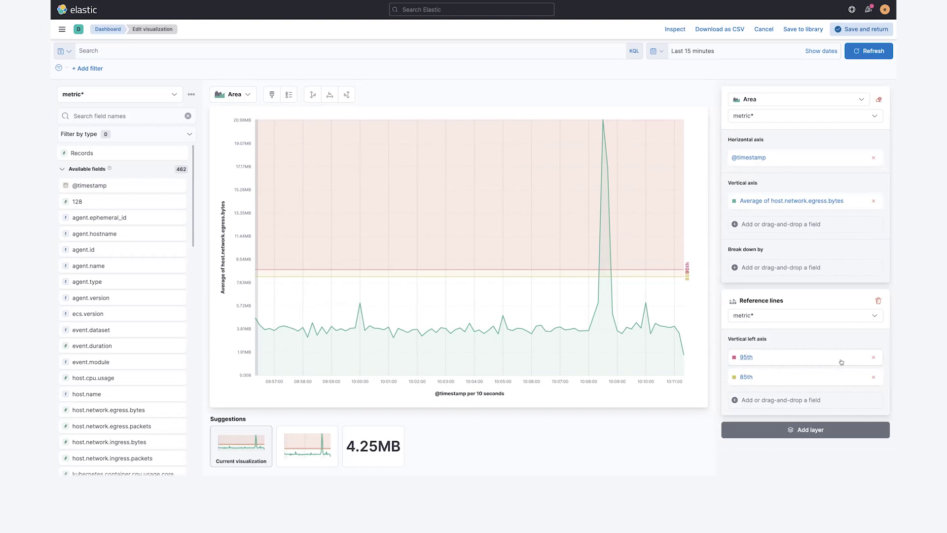
click(809, 430)
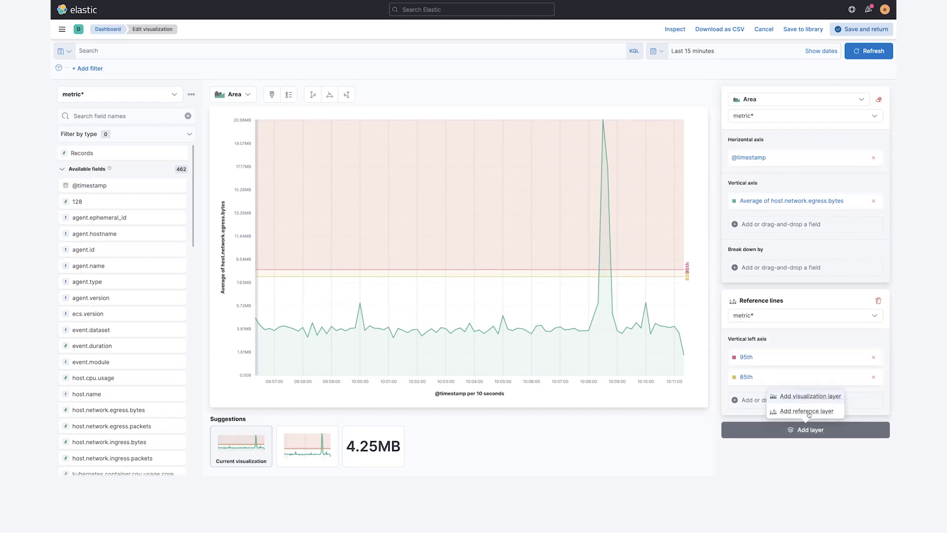
Add another reference line layer that uses the goals* index pattern.
click(808, 412)
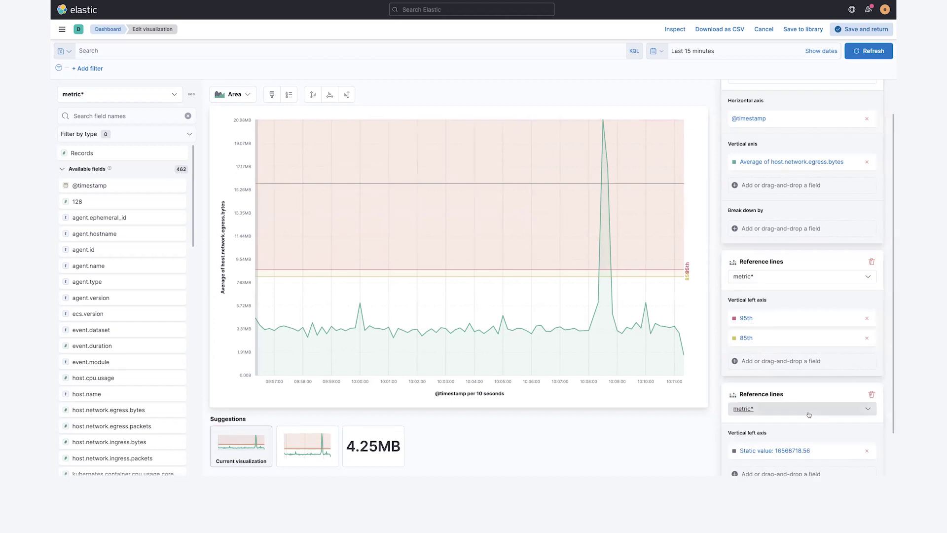
click(811, 361)
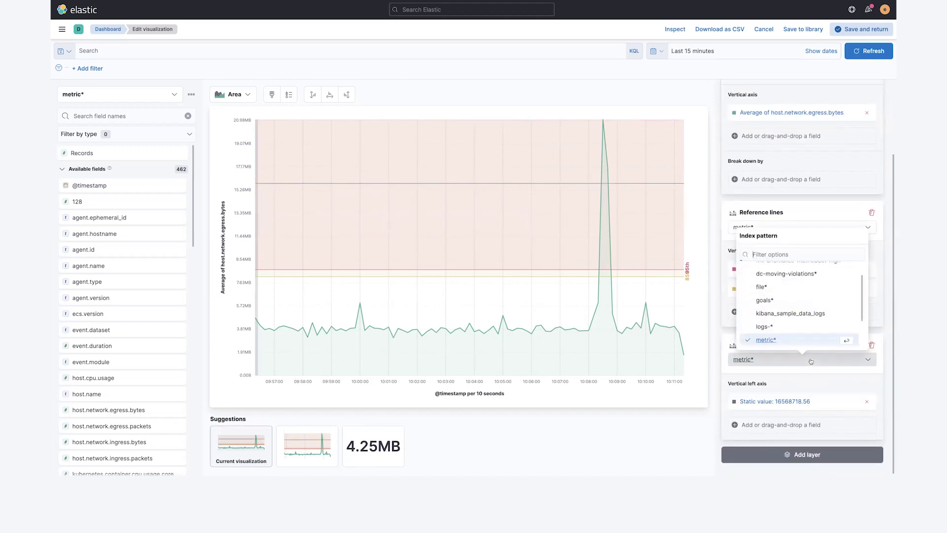
click(770, 299)
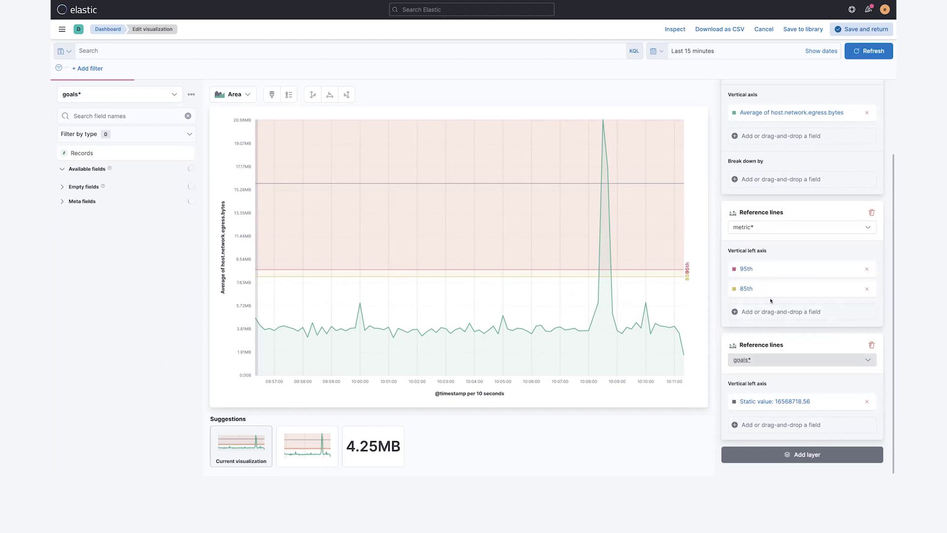
click(798, 401)
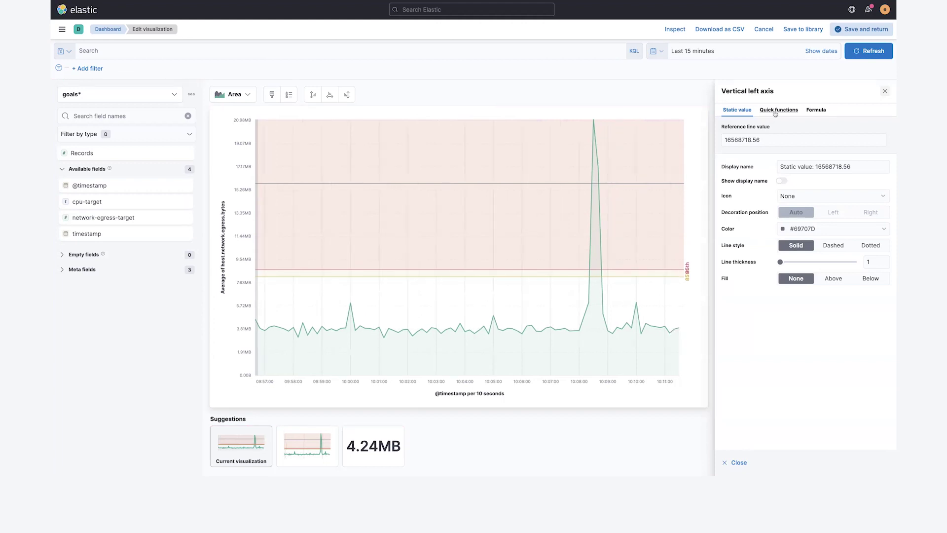
Set the goals* line to the Last value of network-egress-target and save back to the dashboard.
click(777, 110)
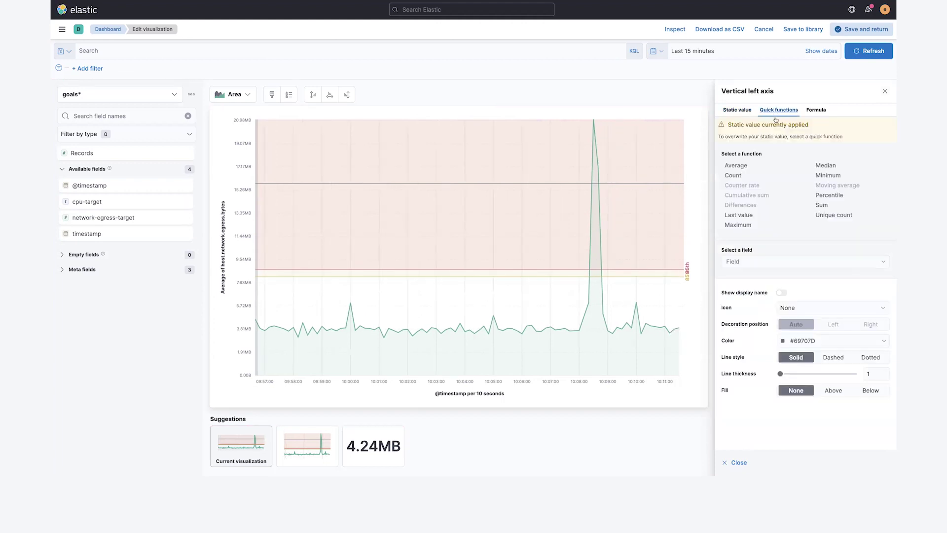
click(740, 215)
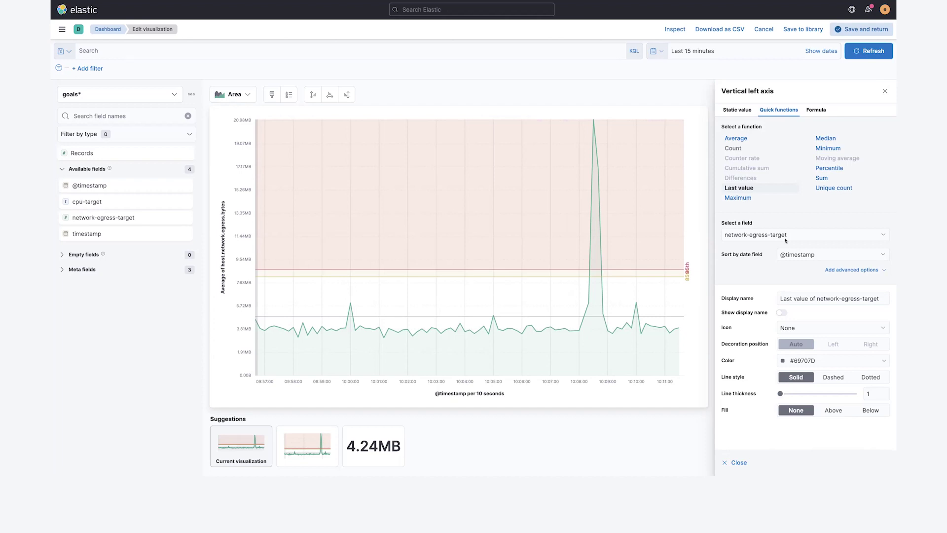
click(739, 463)
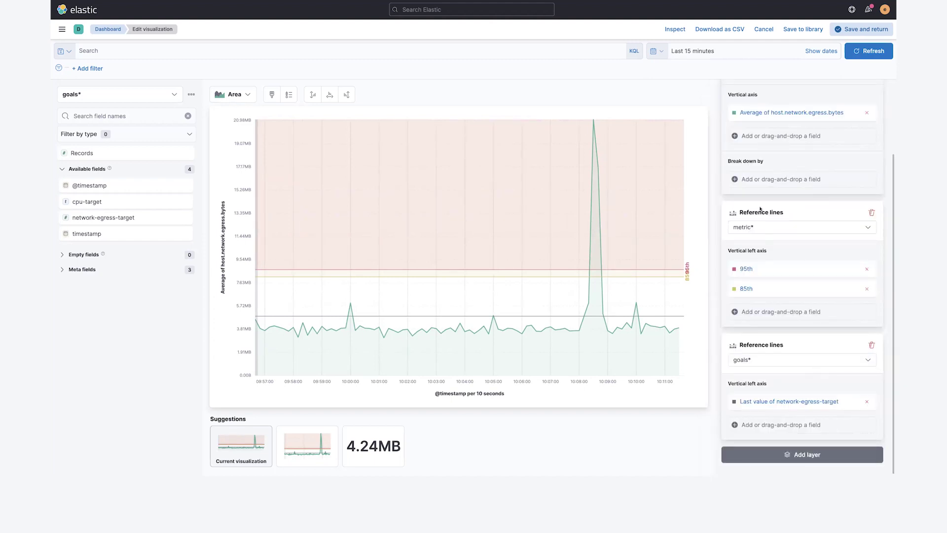
click(864, 29)
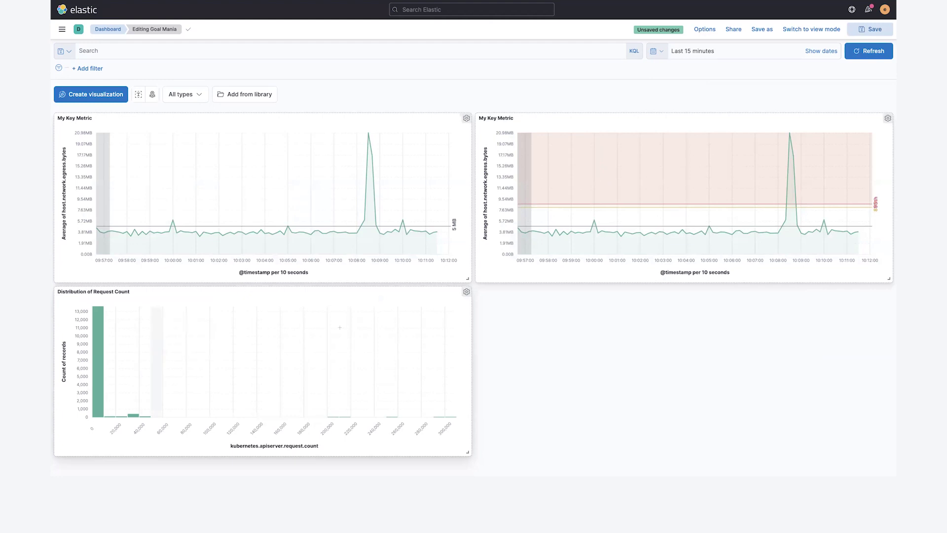
Open the Distribution of Request Count bar chart in the Lens editor.
click(466, 292)
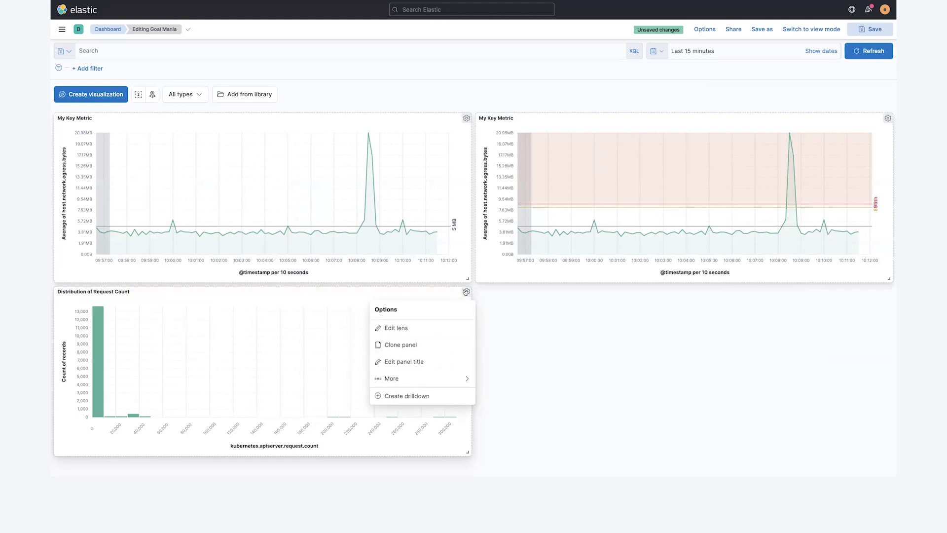
click(399, 325)
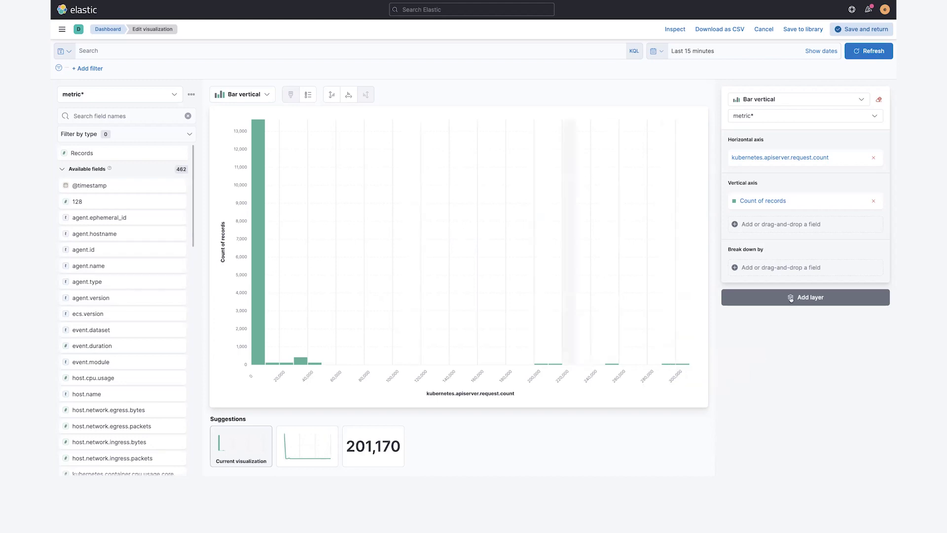
Add a reference layer to the bar chart, replacing the vertical-axis 10249.5 line with a horizontal-axis line at 225000.
click(805, 297)
click(803, 331)
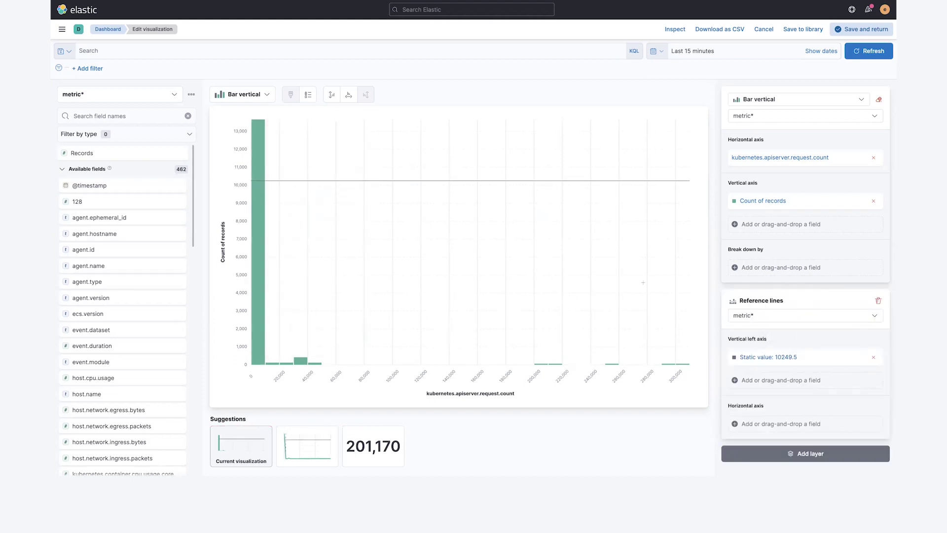
click(873, 356)
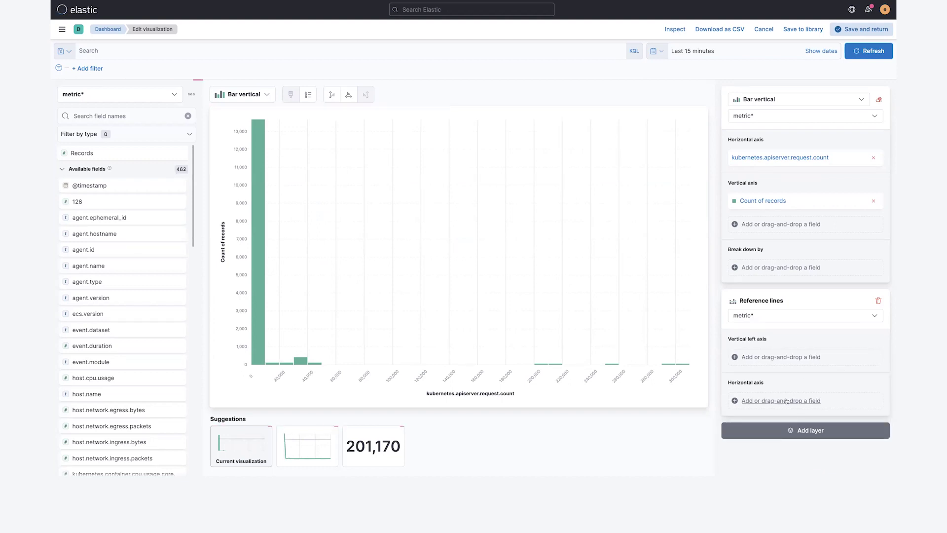
click(786, 400)
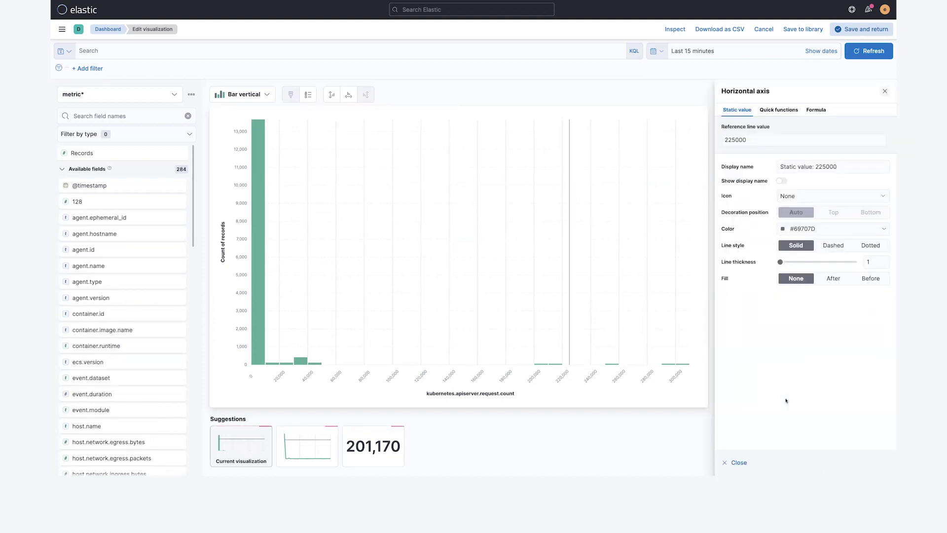
click(780, 110)
Base the reference line on the 95th percentile of kubernetes.apiserver.request.count, with fill set to After.
click(833, 195)
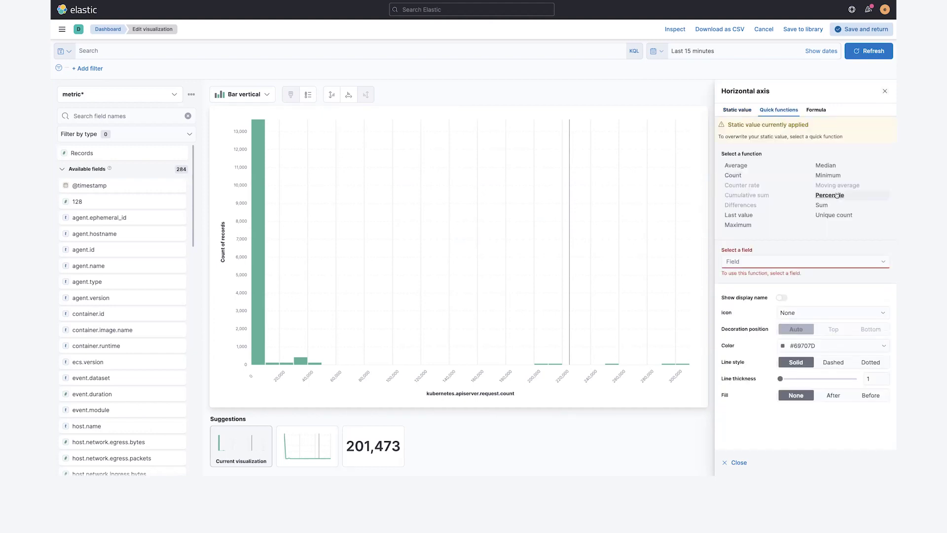
click(777, 262)
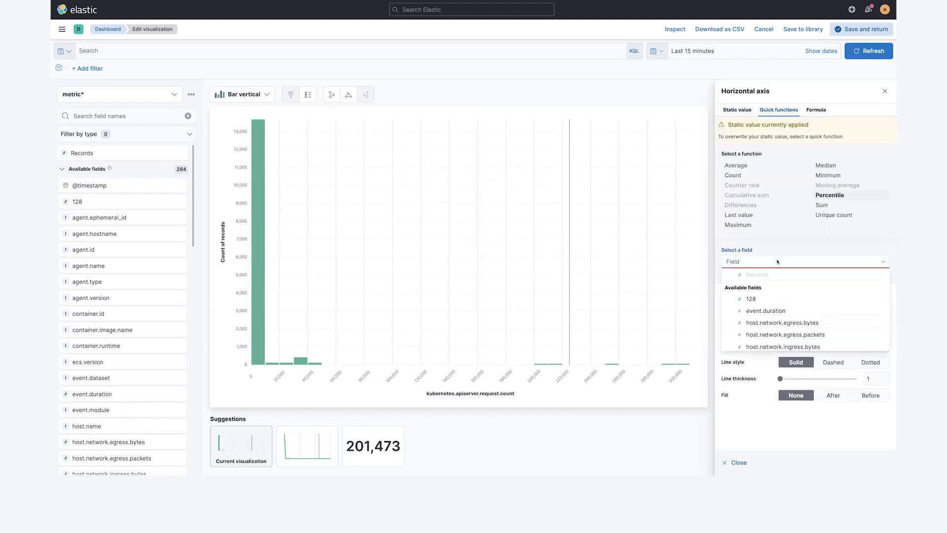
text(apiserver.re)
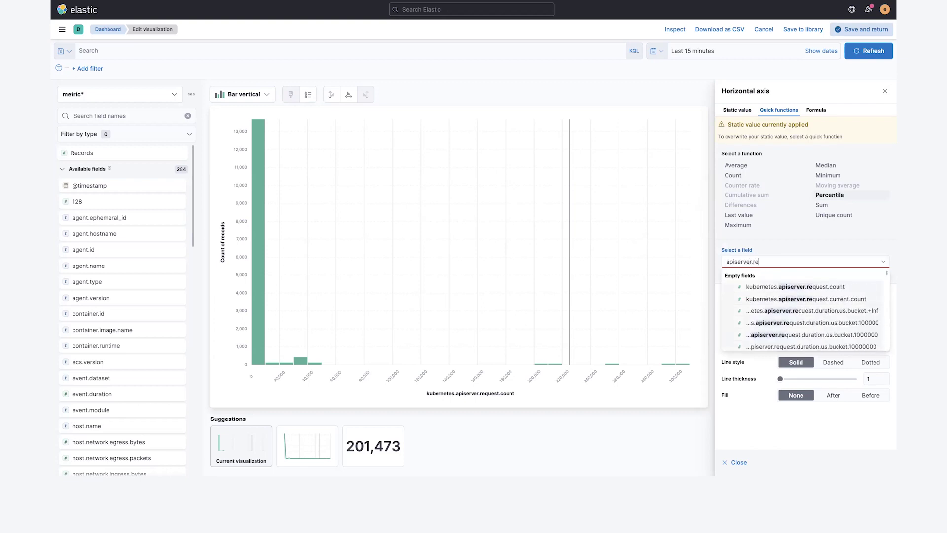
click(781, 286)
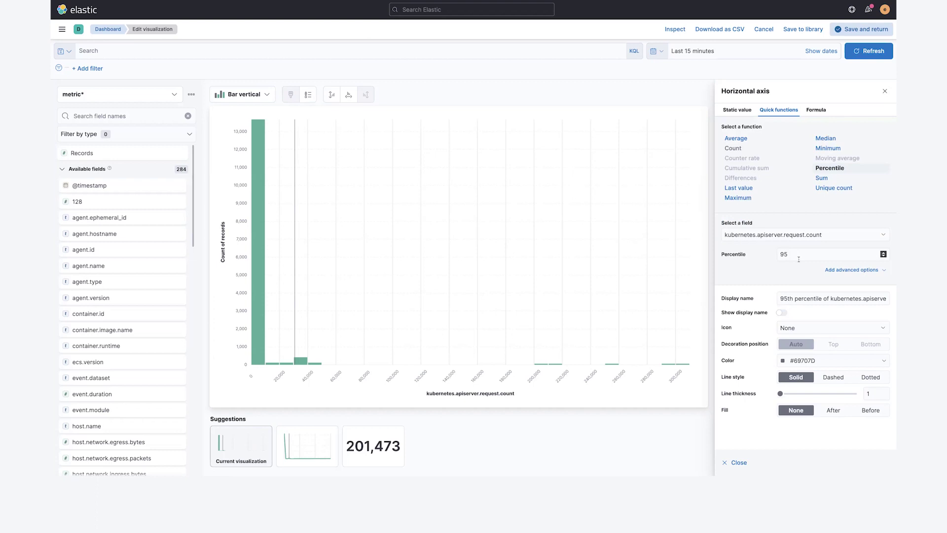
click(832, 409)
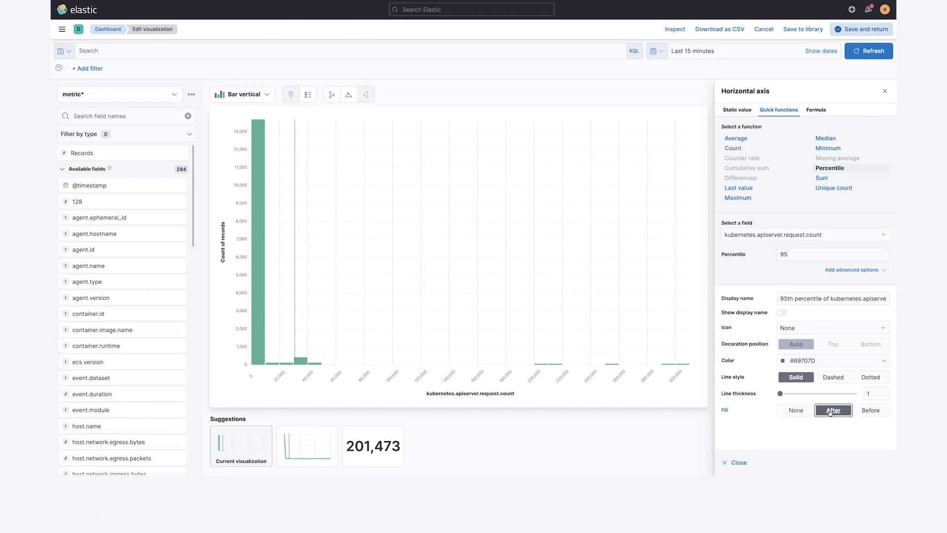